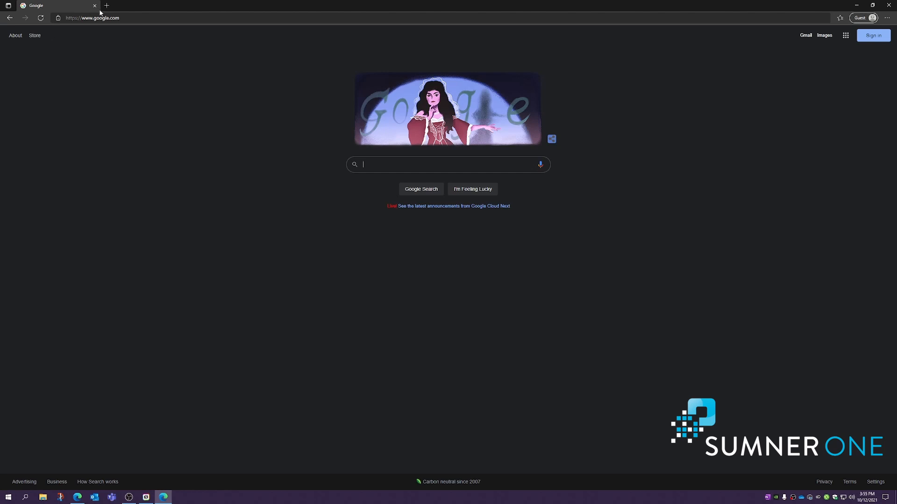
Search the web for "kyocera usa" and open the Download Center of Kyocera Document Solutions America.
click(138, 17)
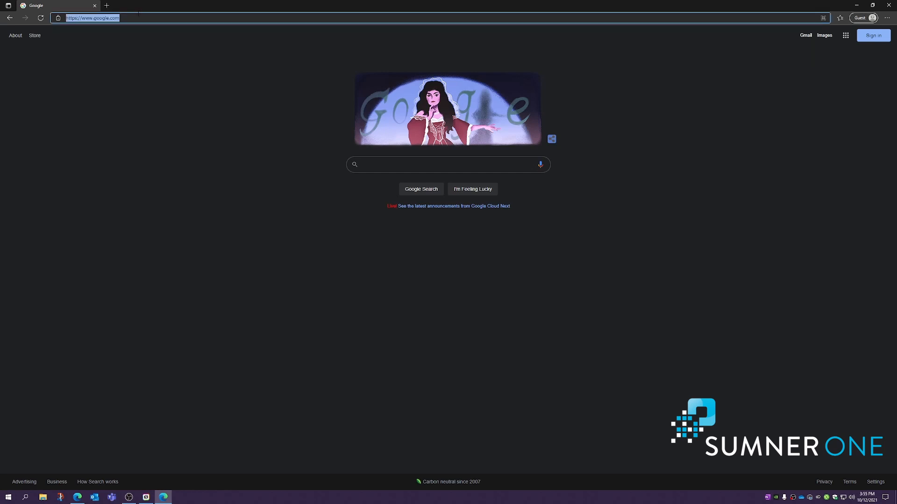
text(kyocera)
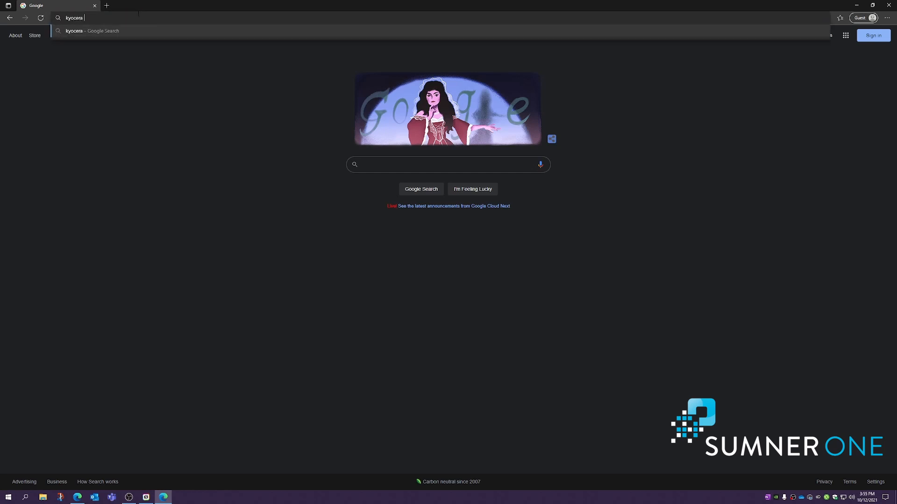
text( us)
text(a)
key(Return)
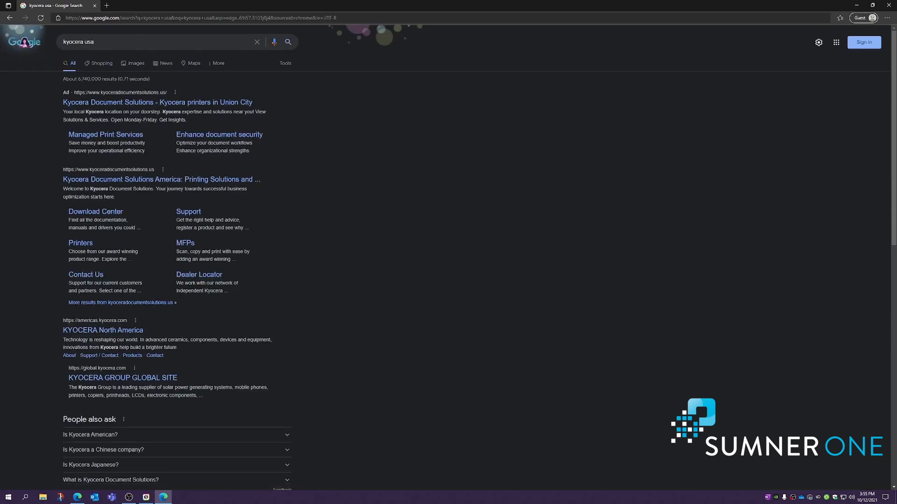
click(99, 214)
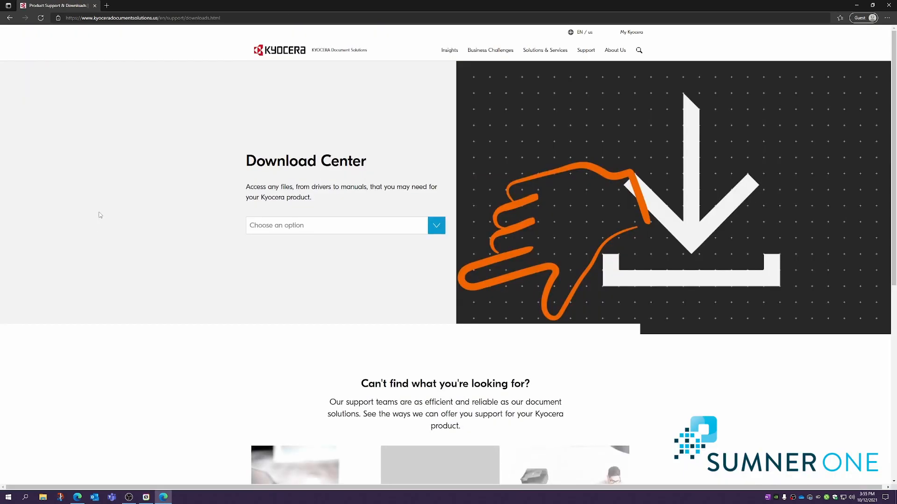
Look up model 5053, choose the TASKalfa 5053ci, and download its KX Print Driver (8.2.0623).
click(277, 228)
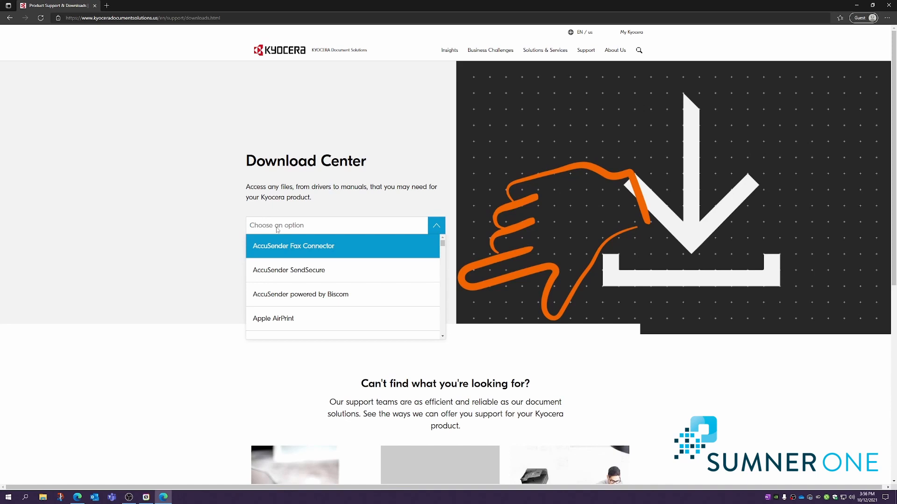
text(50)
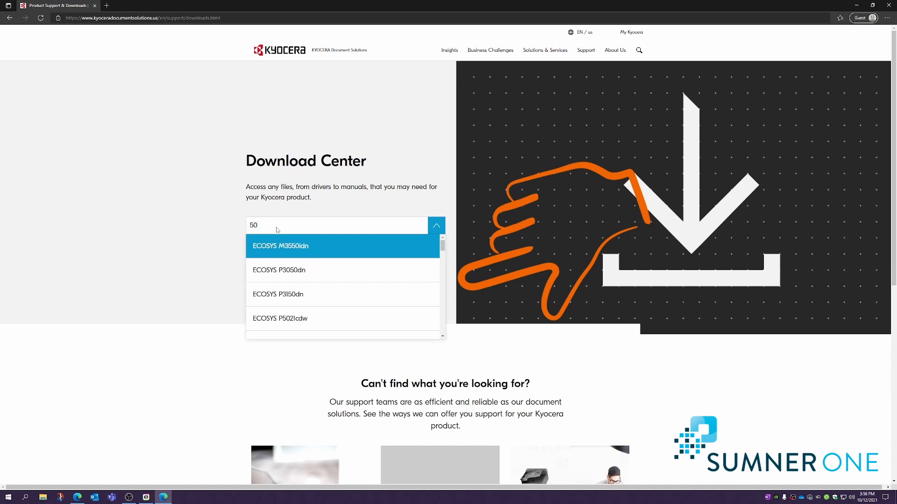
text(53)
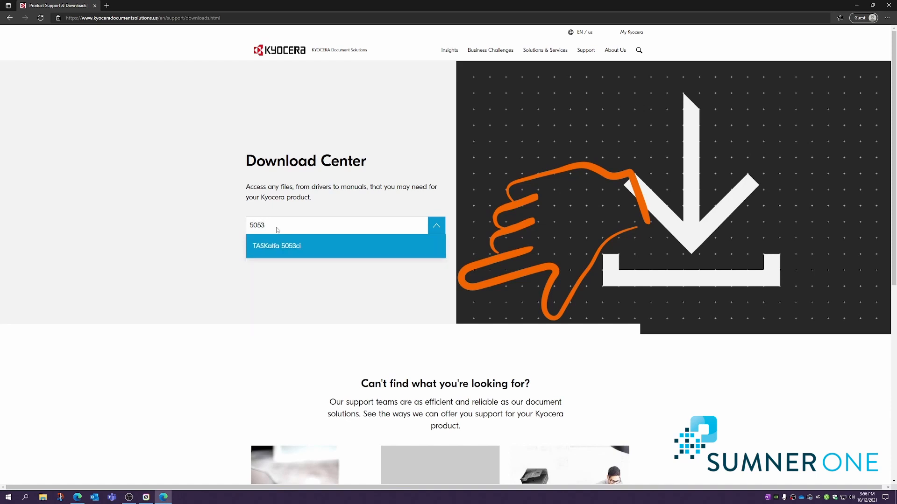
click(281, 247)
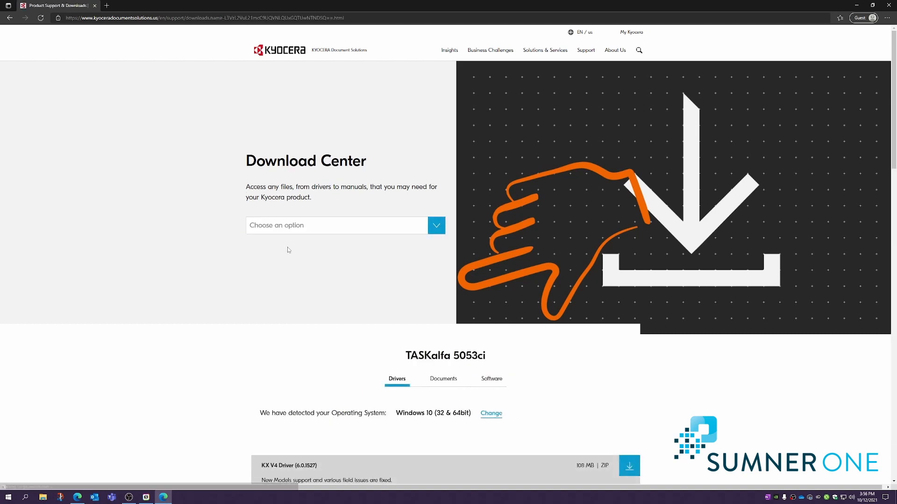
scroll(288, 273, down, 4)
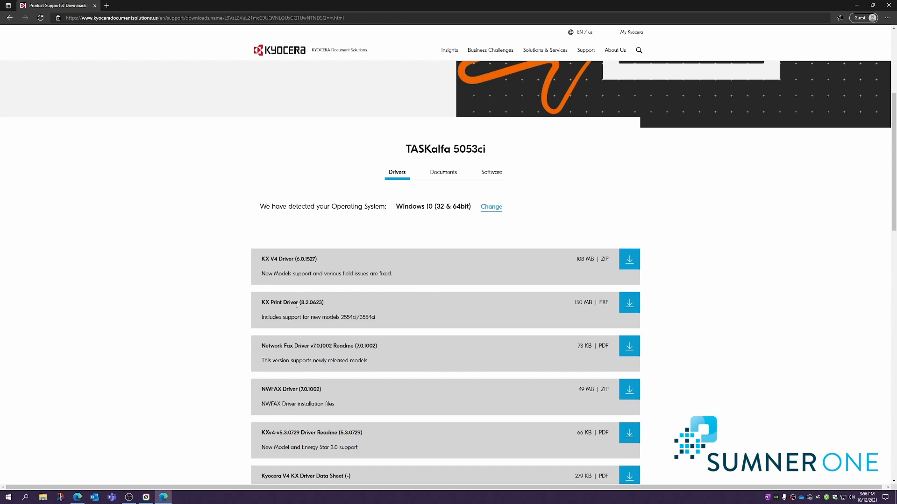
click(629, 307)
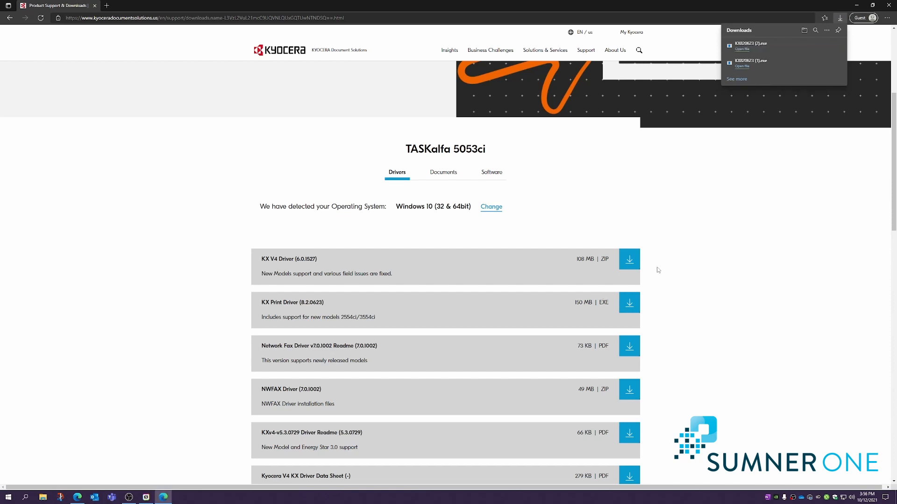
Run the downloaded driver installer, accept its license notice, and dismiss the resource and energy saving information.
click(747, 51)
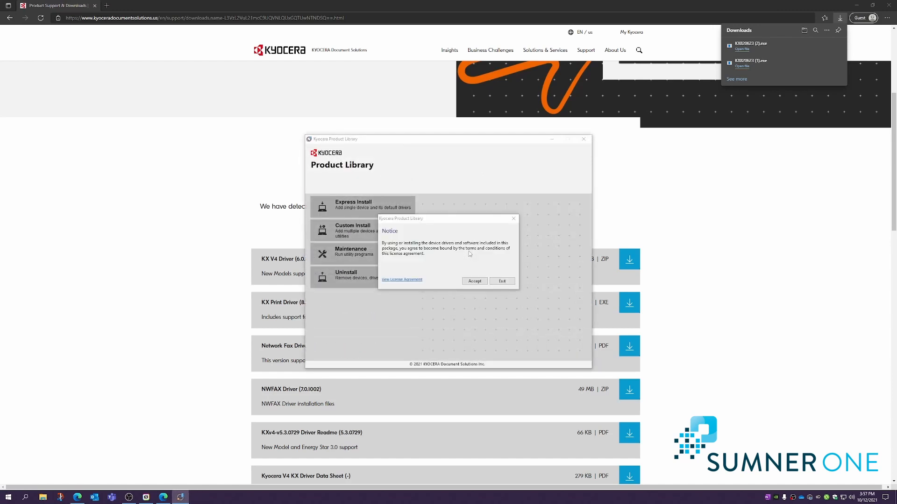
click(474, 282)
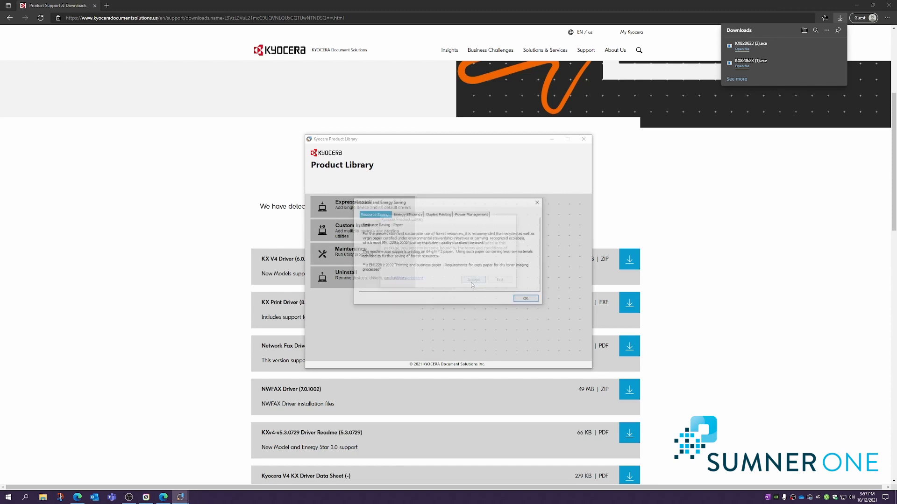
click(527, 301)
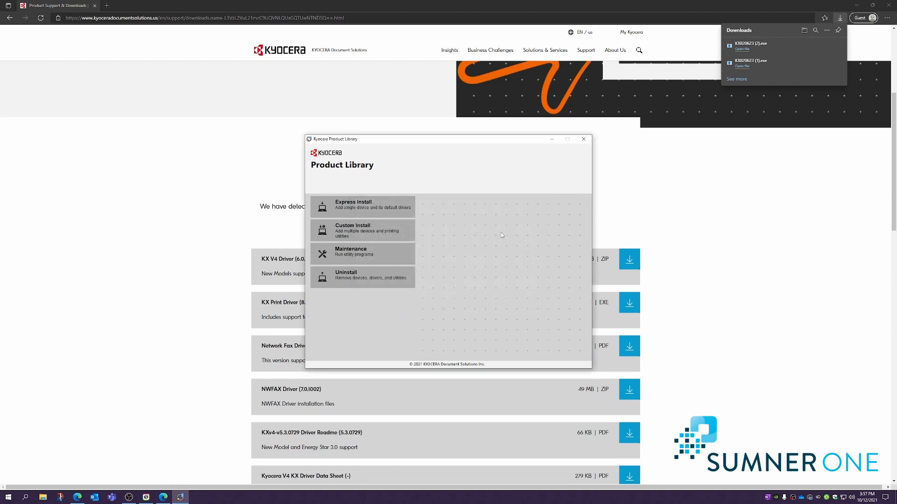
Choose Express Install with the FS-1350DN device selected, and close the installer without installing anything.
click(365, 205)
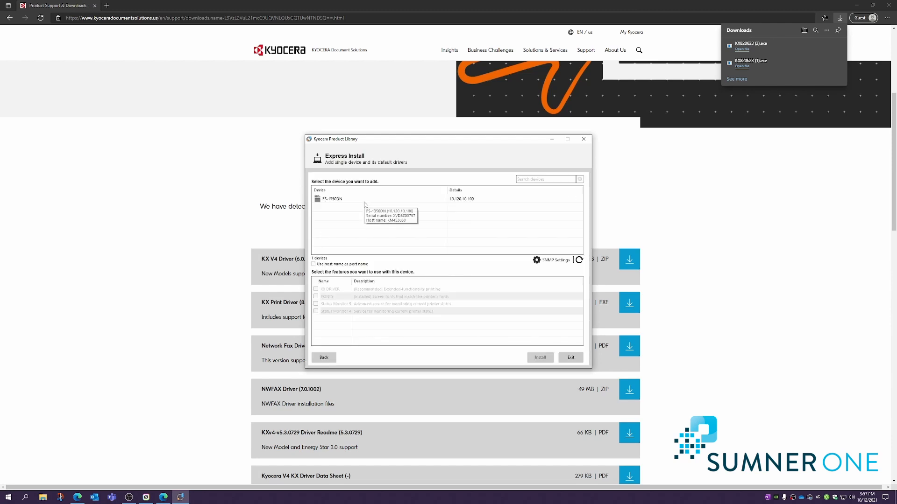
click(332, 201)
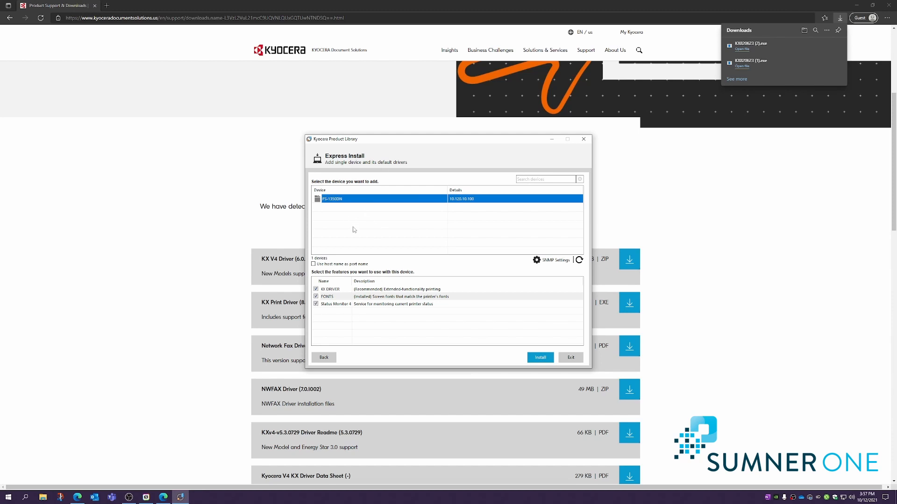
click(583, 139)
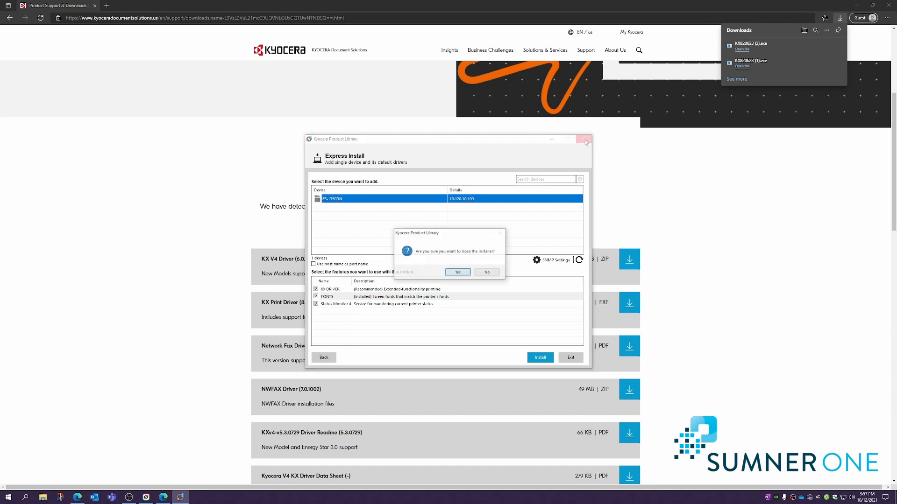
click(458, 272)
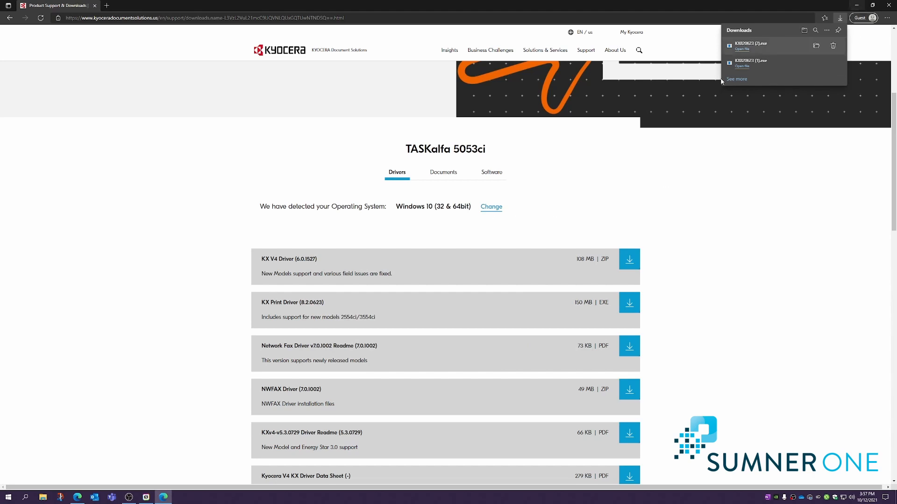
Search Windows for "control", open Control Panel, and display its devices and printers.
click(8, 499)
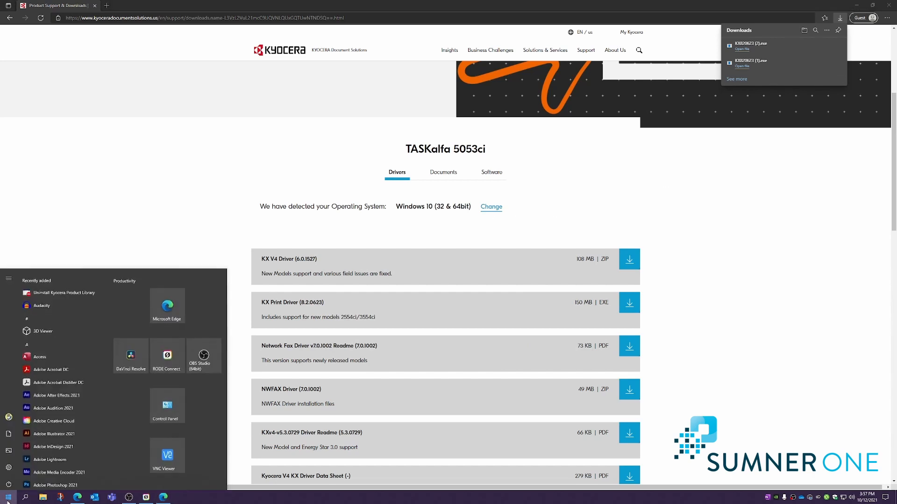
text(control)
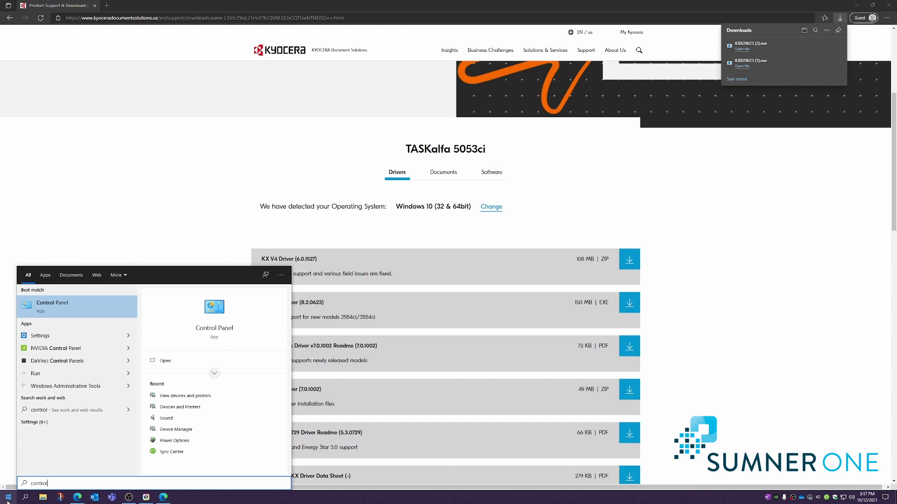
click(90, 310)
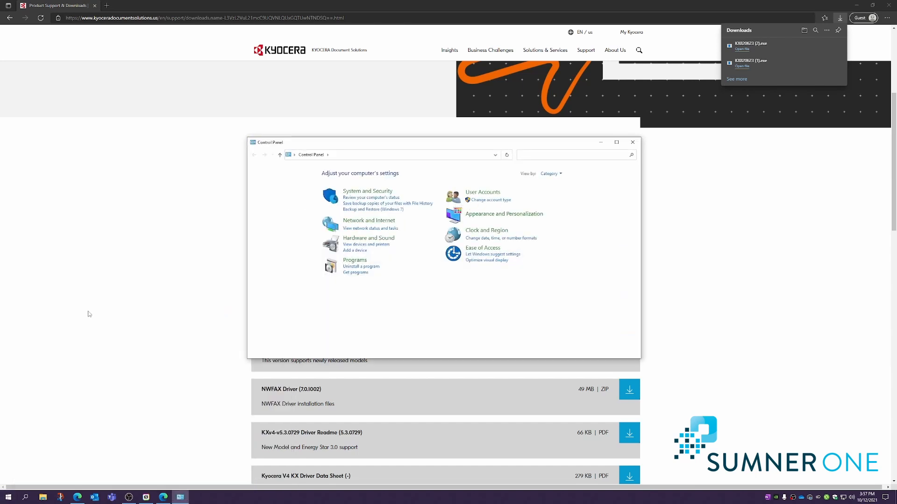
click(373, 245)
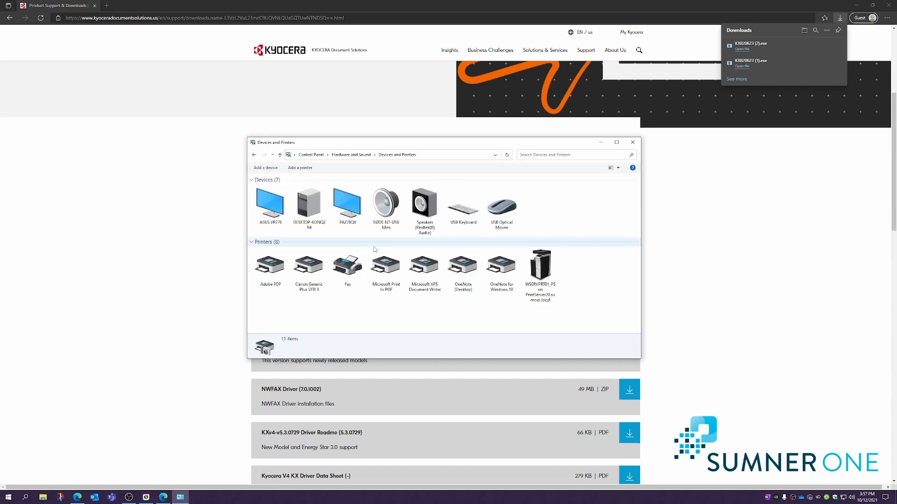
Start adding a printer that isn't listed, using the TCP/IP address or hostname option.
click(305, 169)
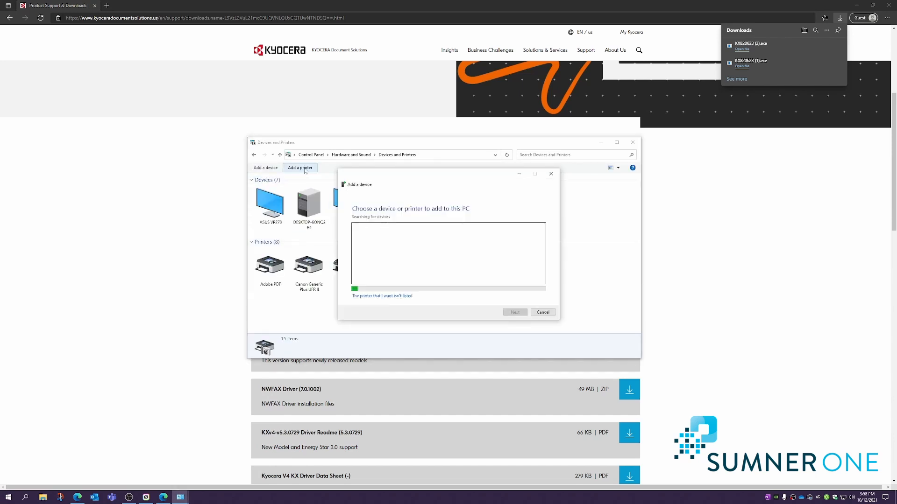
click(375, 296)
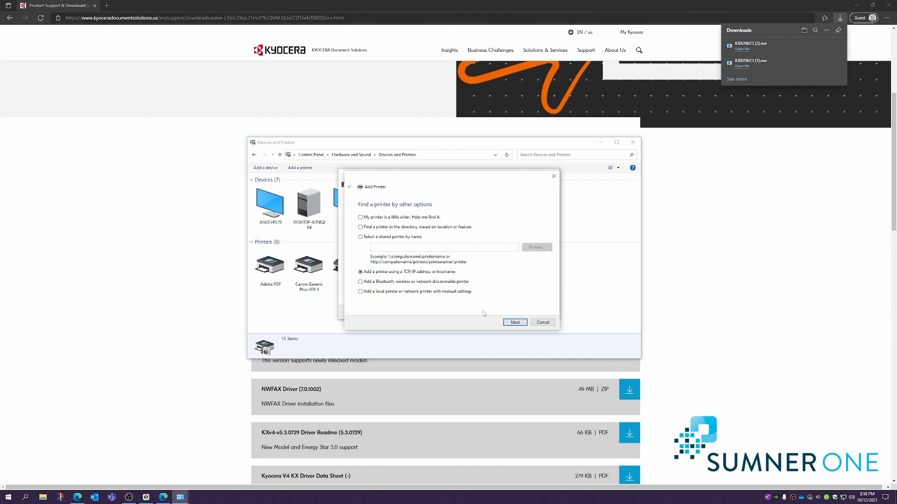
click(507, 321)
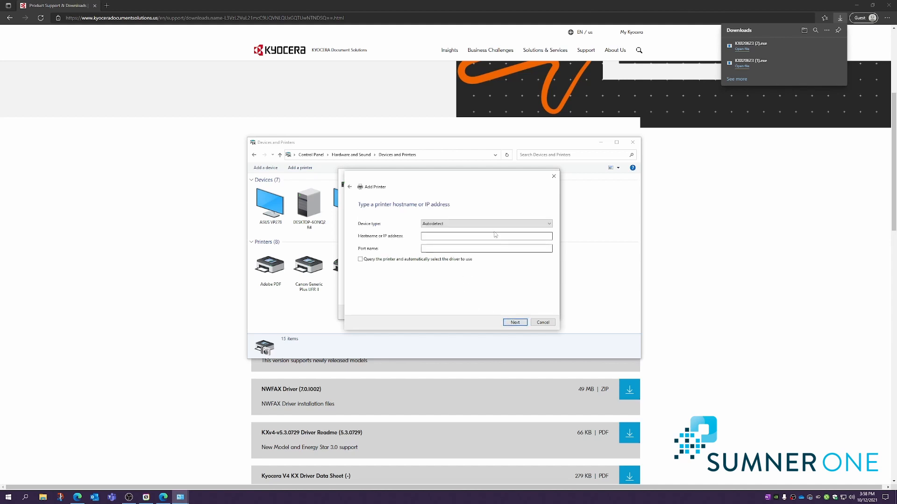
Enter the printer's IP address 10.29.0.89, set the device type to TCP/IP Device, and continue to driver selection.
click(474, 236)
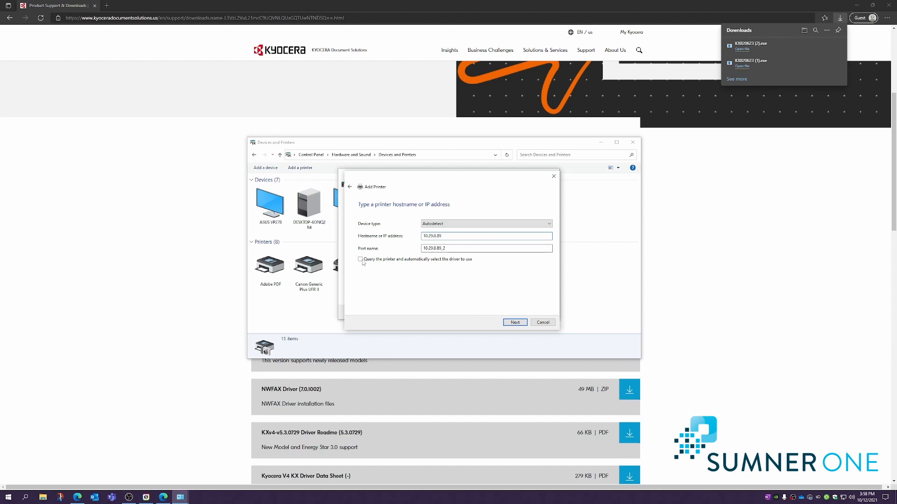
click(513, 224)
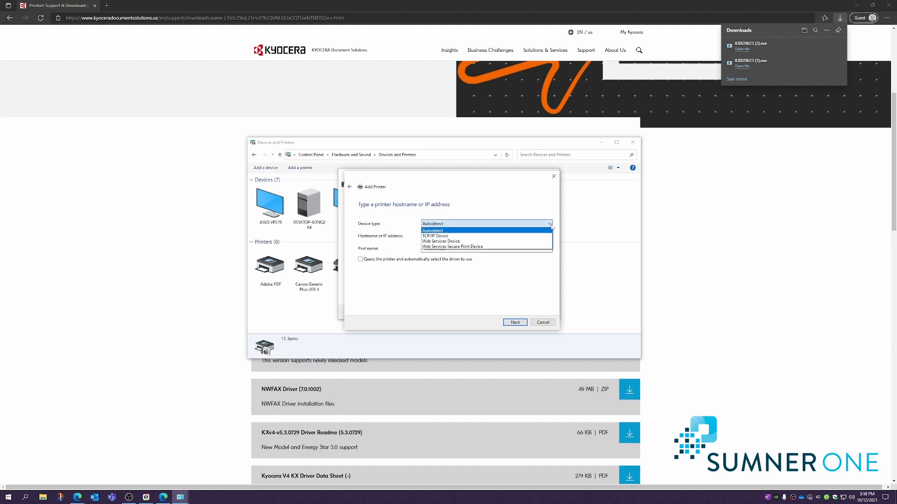
click(471, 236)
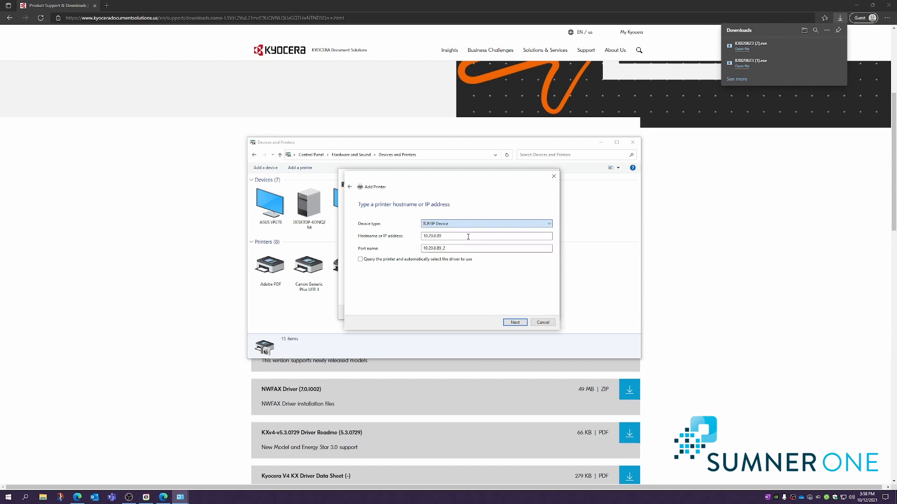
click(515, 323)
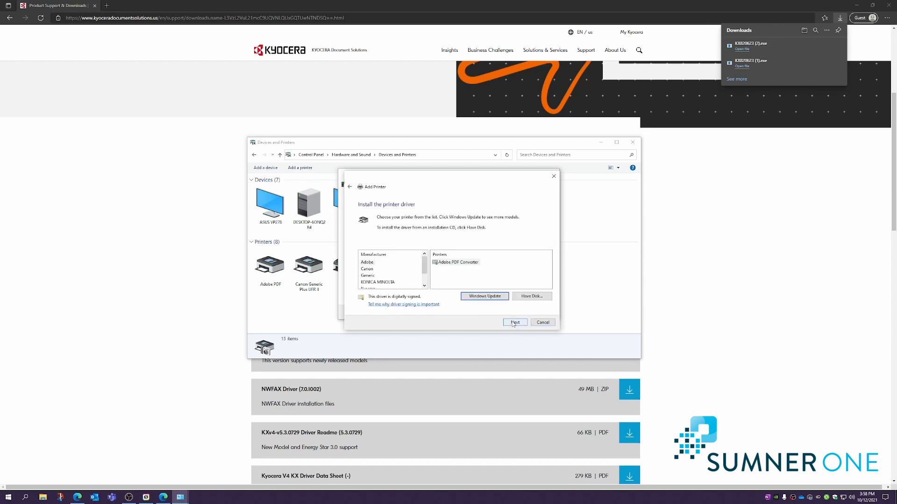
Load the printer driver from disk using the OEMSETUP file in C:\Kx82_UPD\en\64bit.
click(529, 297)
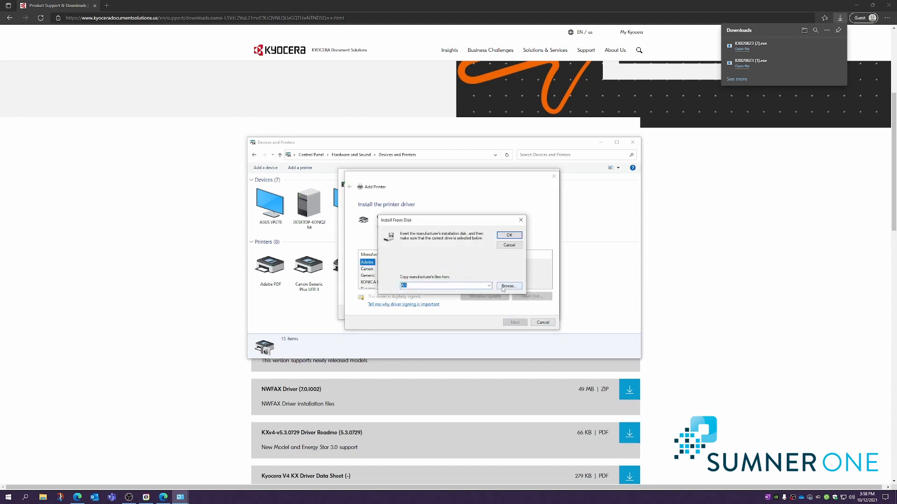
click(508, 286)
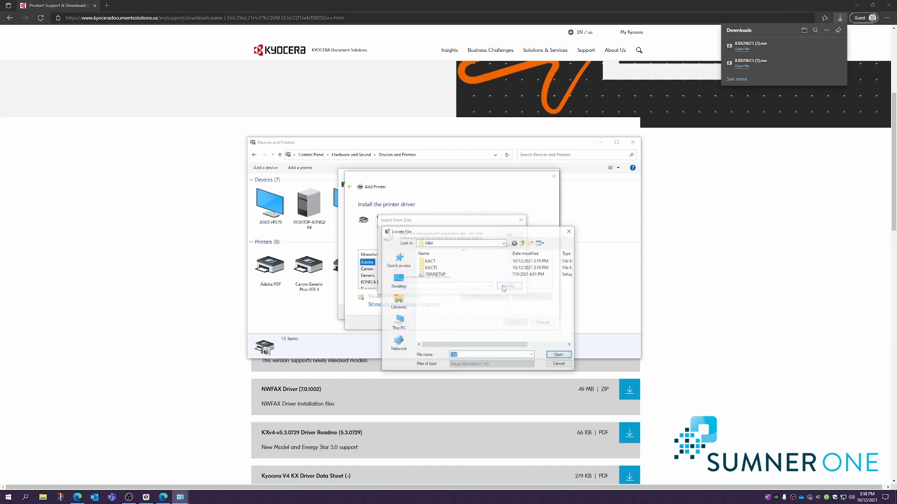
double_click(505, 243)
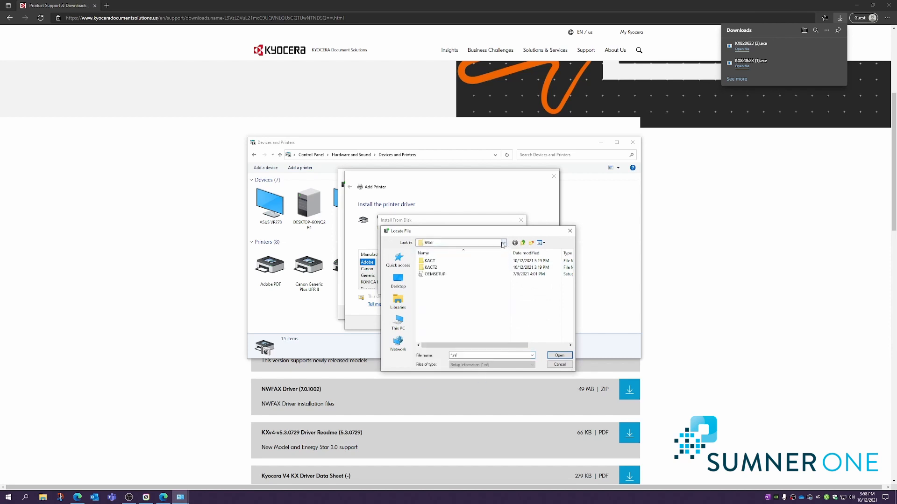
click(499, 246)
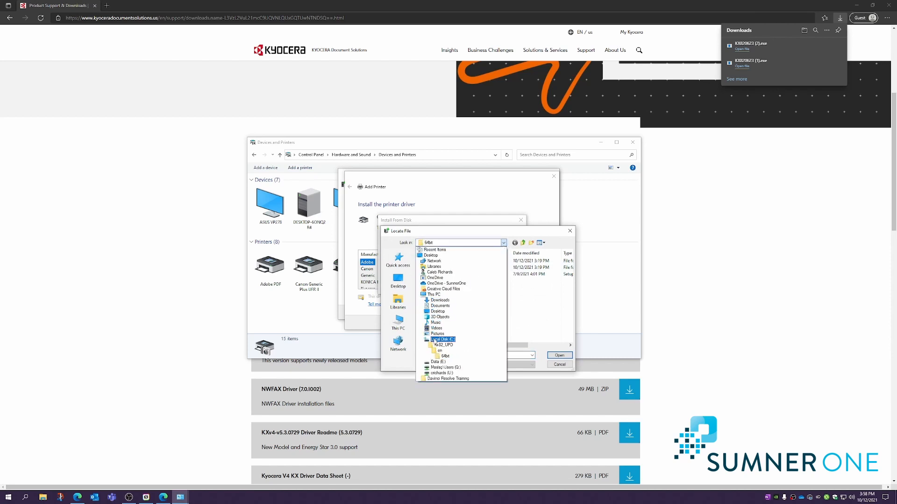
click(440, 339)
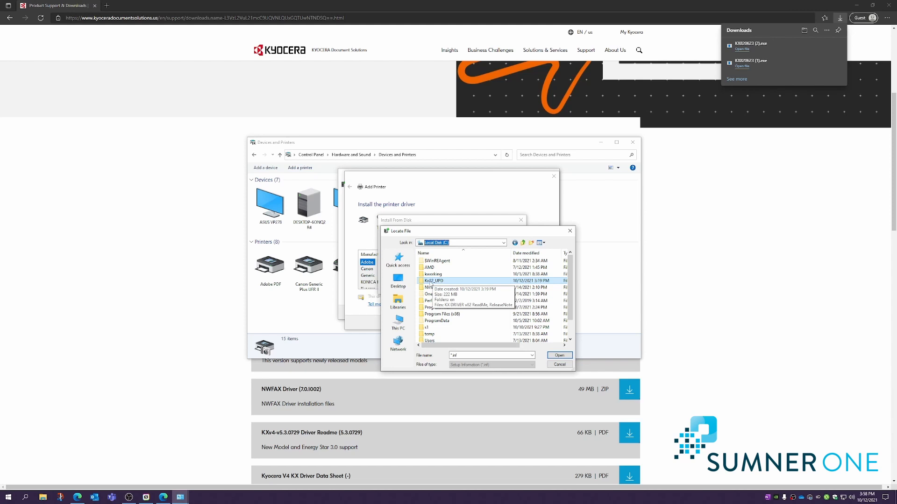
click(444, 283)
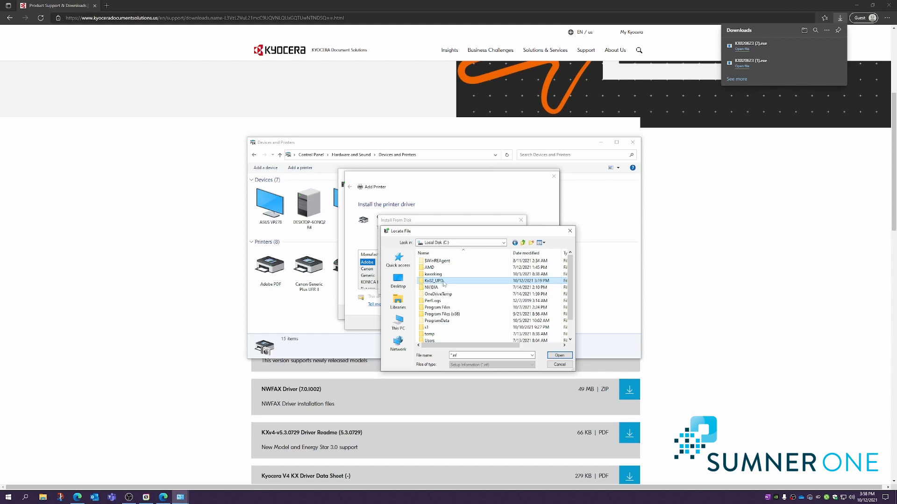
double_click(444, 283)
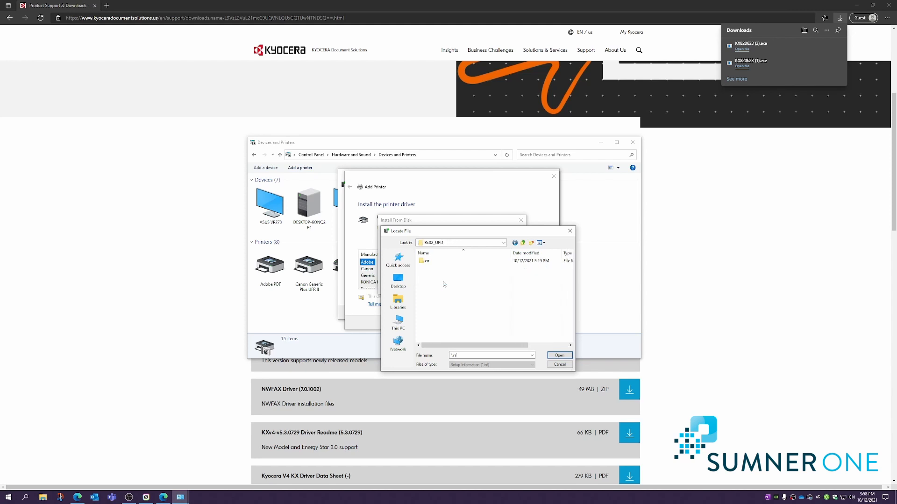
double_click(427, 262)
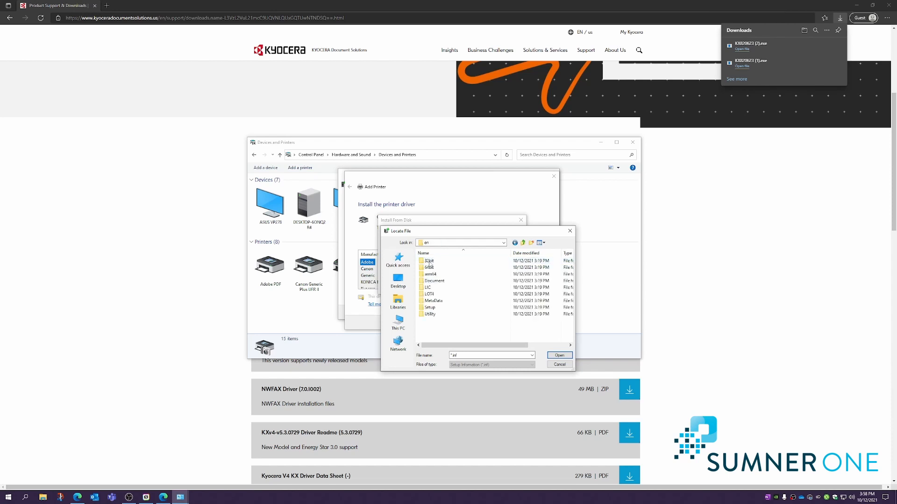
double_click(428, 267)
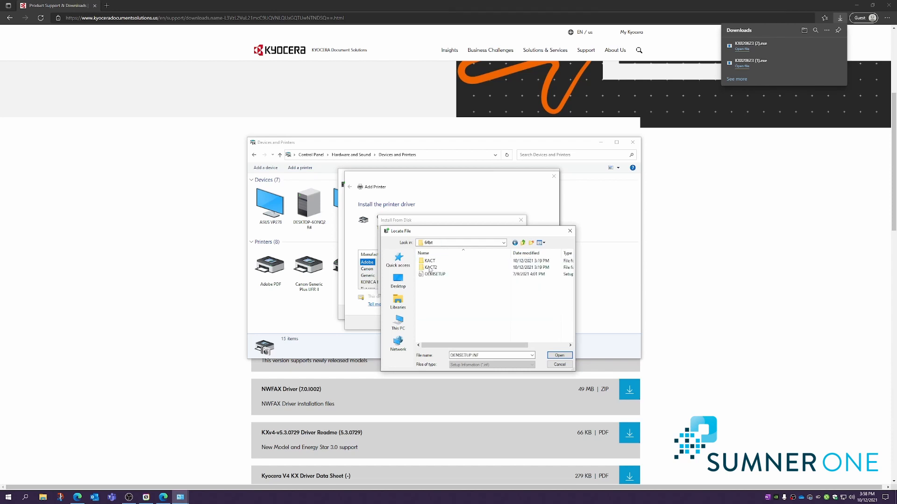
double_click(430, 275)
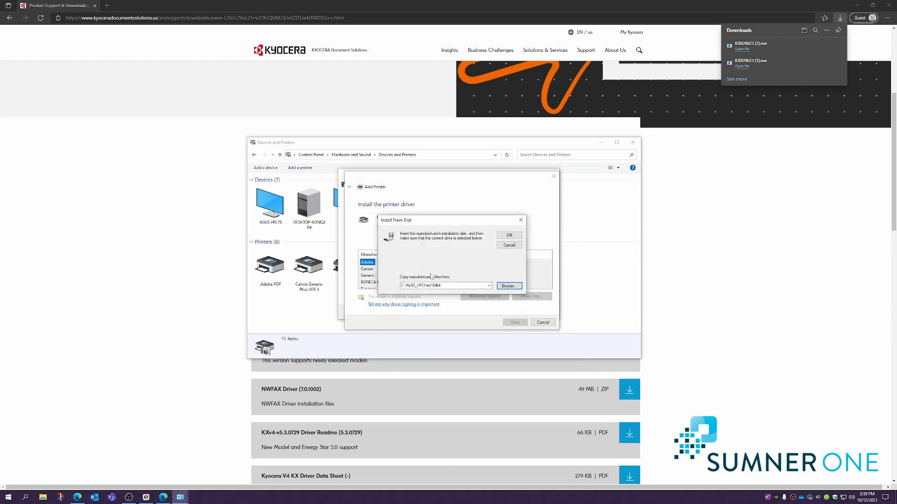
click(515, 237)
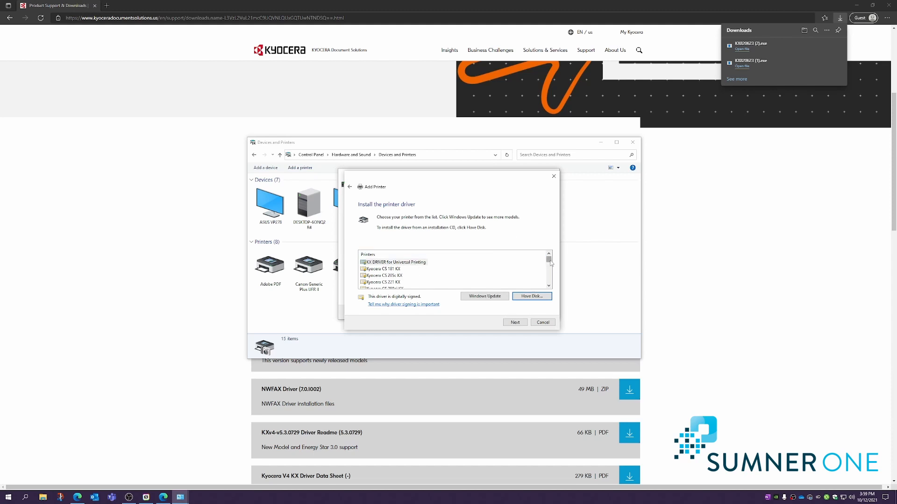
Select the Kyocera TASKalfa 5053ci KX driver from the printer list and continue.
drag(550, 263, 548, 276)
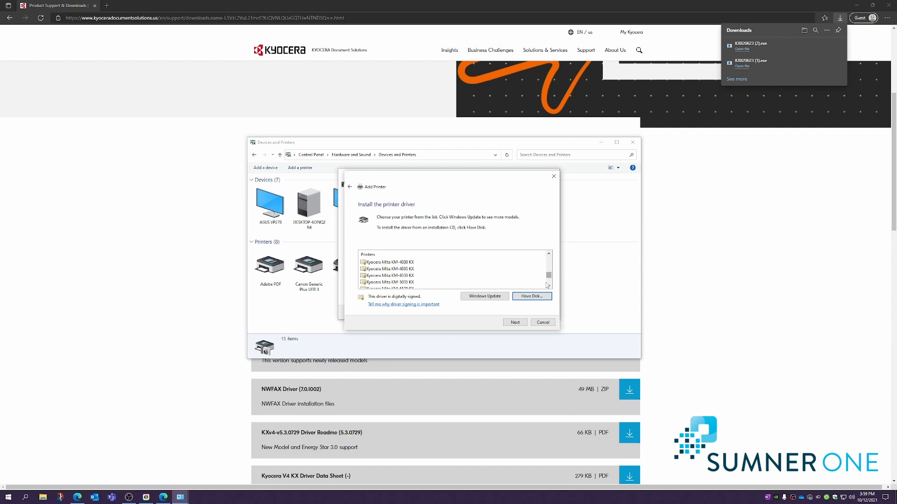
click(549, 286)
click(549, 286)
click(549, 286)
click(549, 286)
click(413, 263)
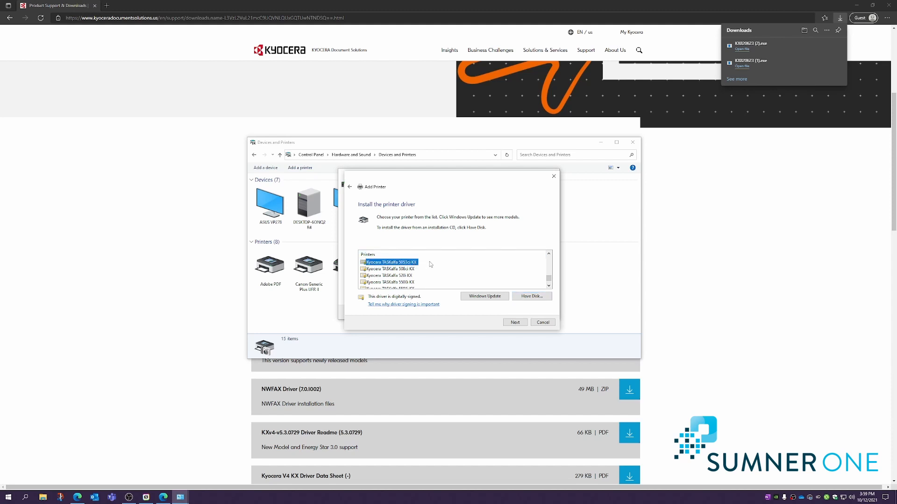
click(515, 323)
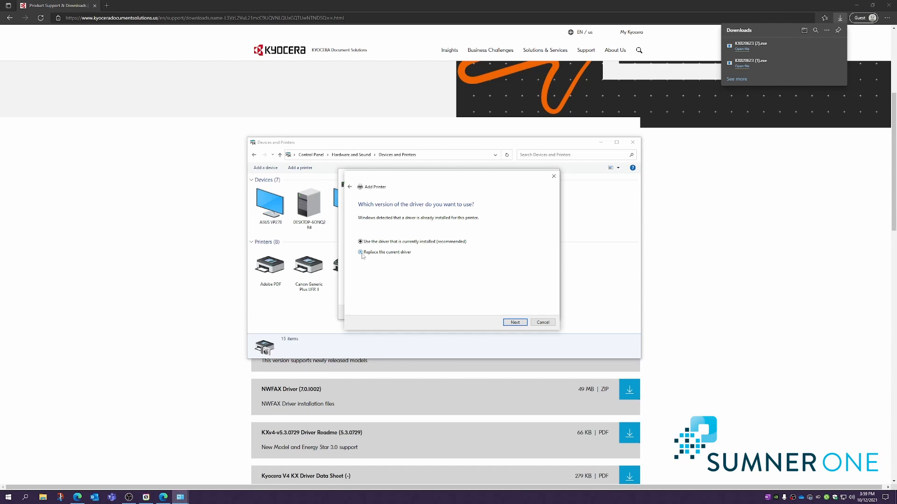
Finish adding the printer with the currently installed driver, the suggested printer name, and no sharing.
click(512, 324)
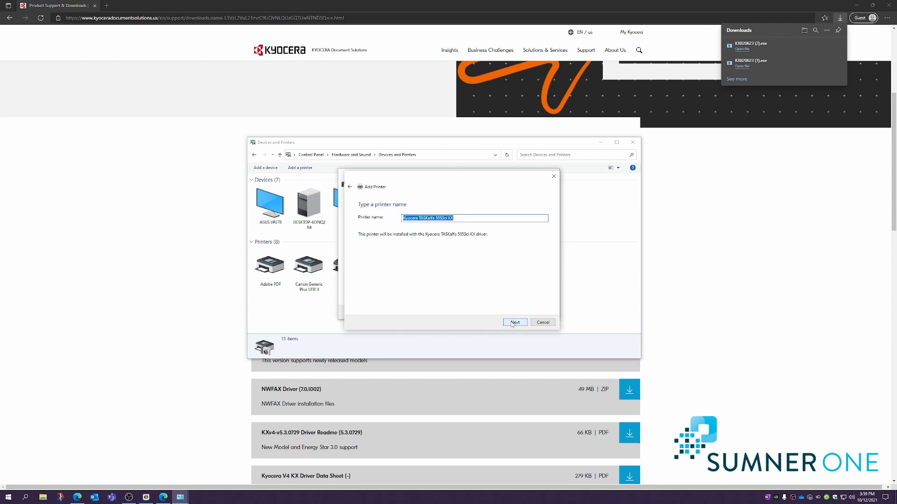
click(512, 324)
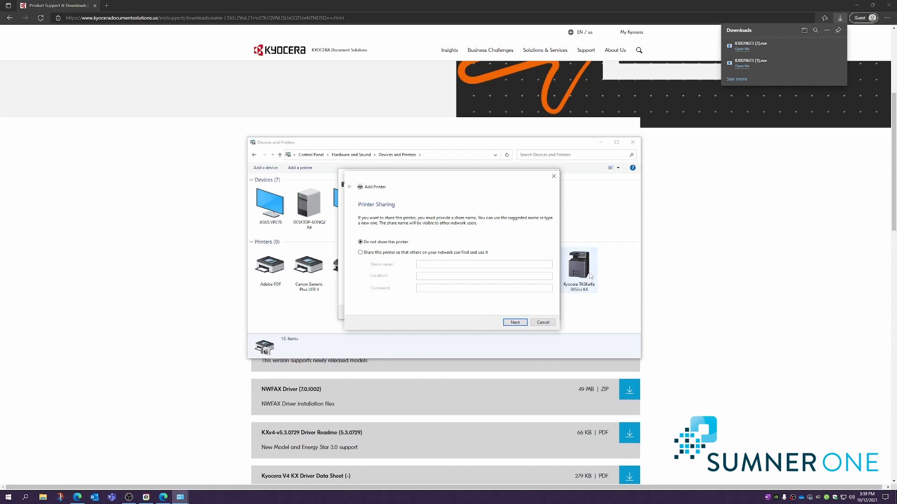
click(515, 322)
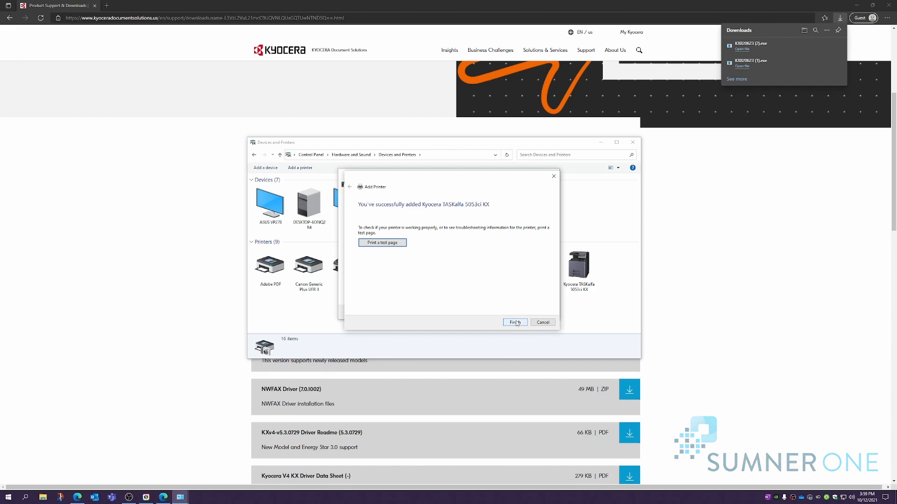
click(514, 323)
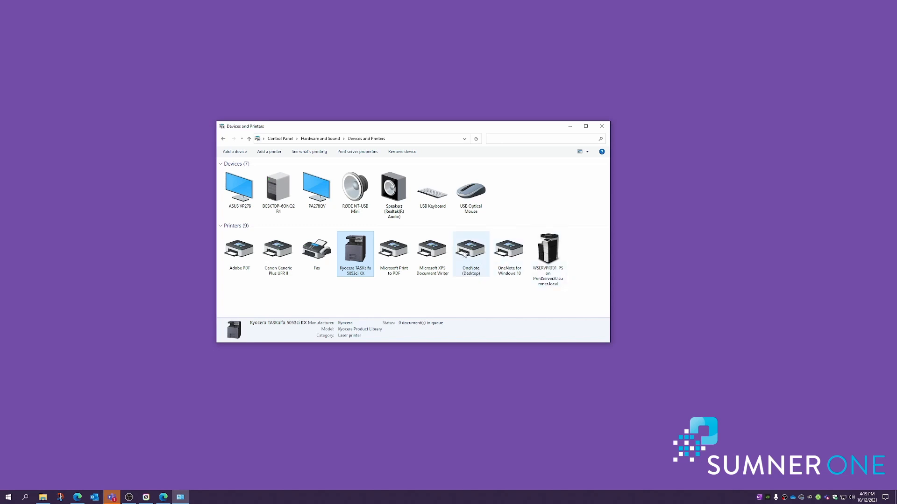
Open the port settings in the Kyocera TASKalfa 5053ci KX printer properties and disable bidirectional support.
right_click(355, 254)
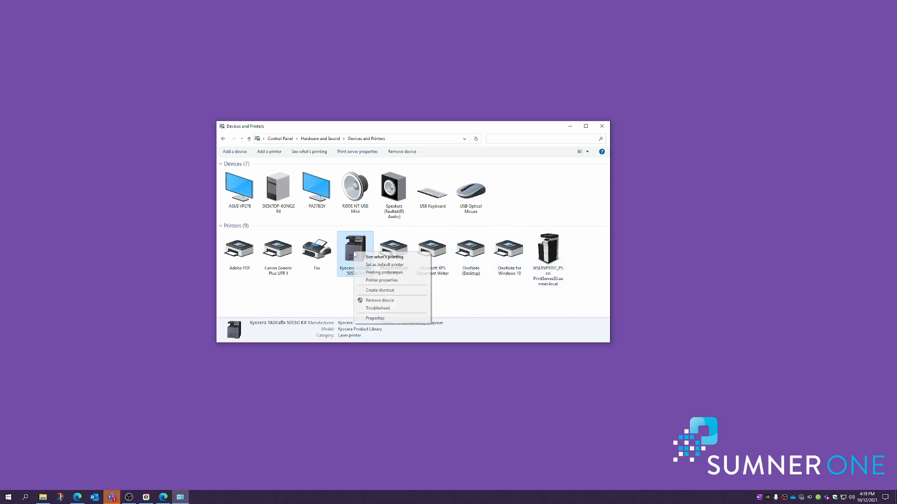
click(382, 280)
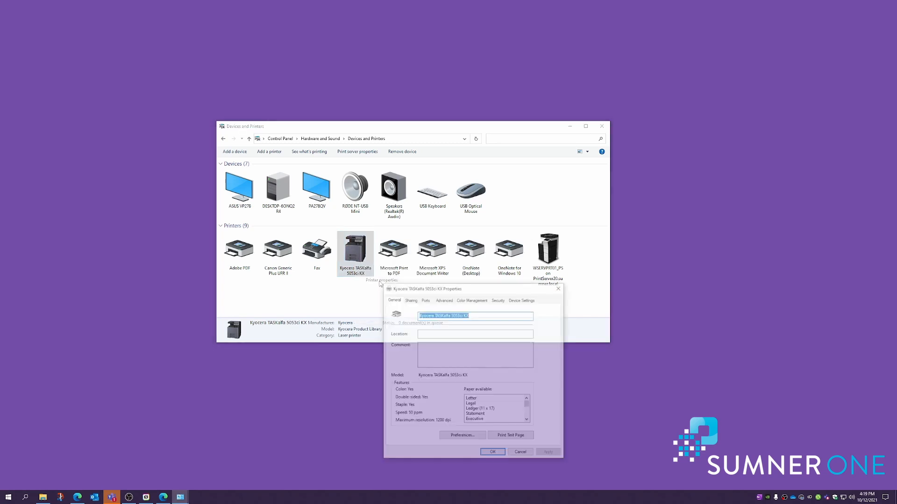
click(424, 299)
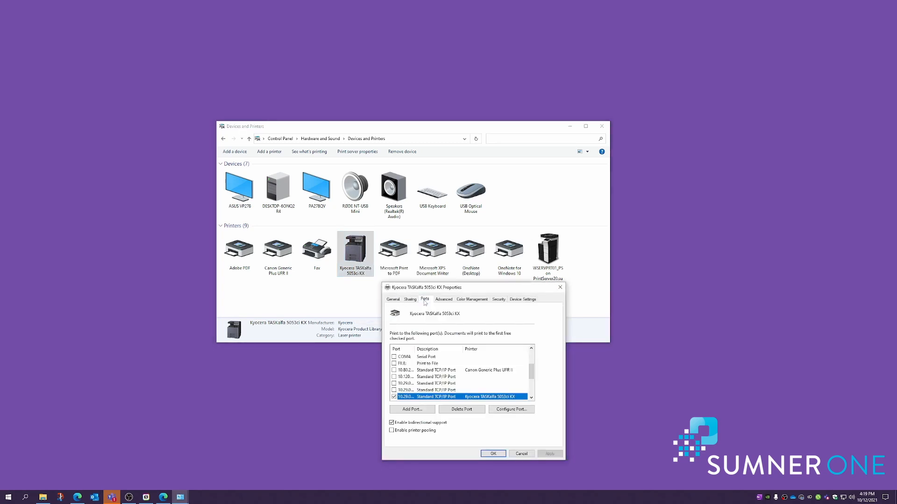
click(392, 423)
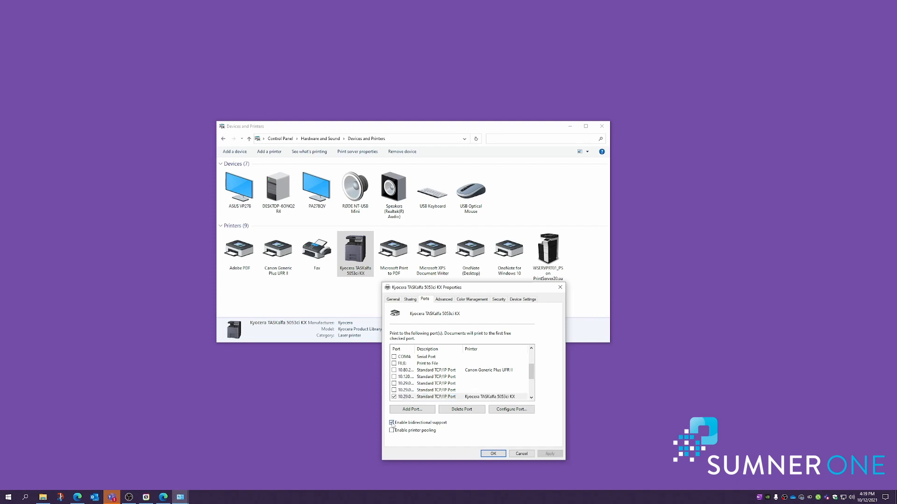
Disable SNMP status in the configuration of the printer's standard TCP/IP port and apply the port changes.
click(510, 409)
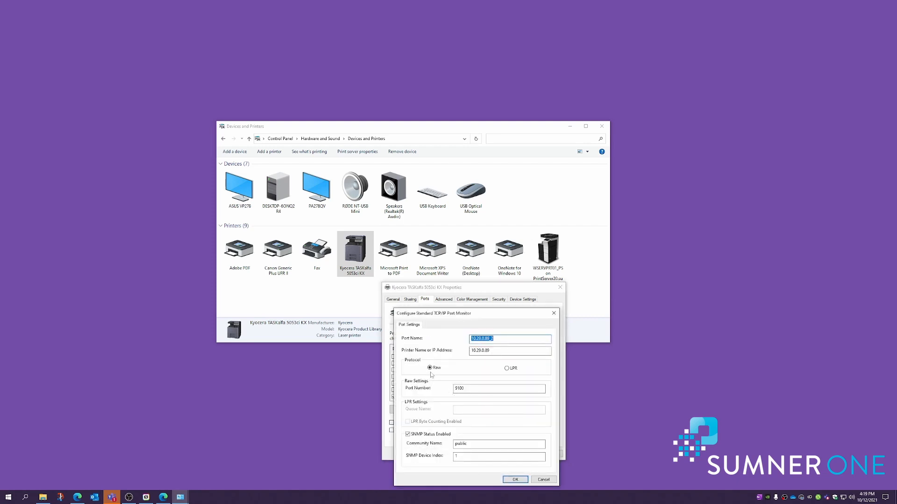
click(407, 435)
click(512, 480)
click(550, 454)
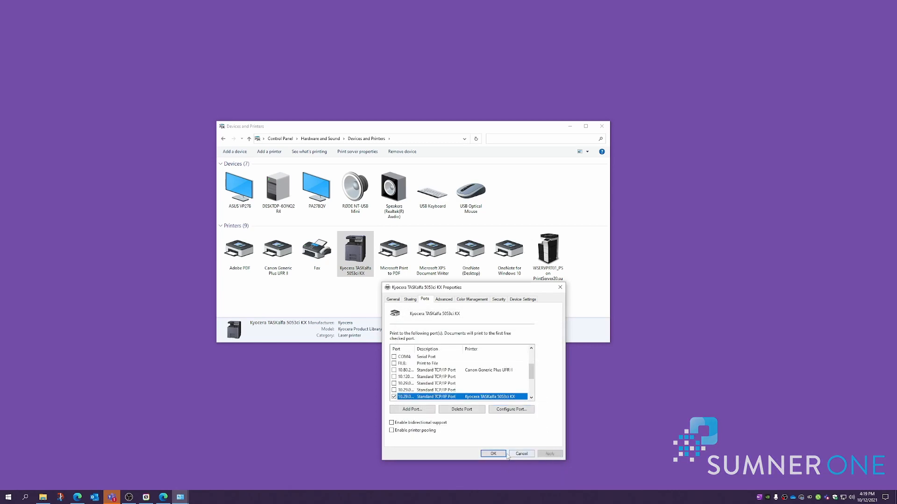